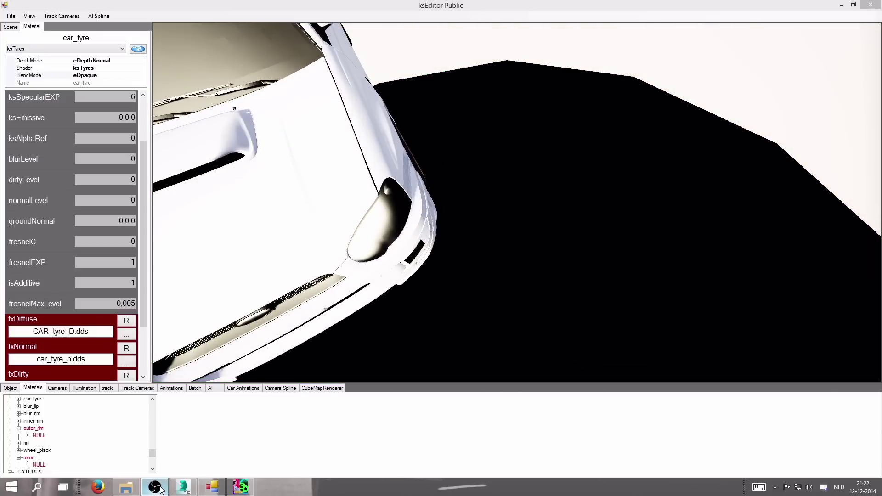
Assign glass.dds as the diffuse texture of the windscreen's window material and set its blend mode to eAlphaBlend.
mouse_move(418, 203)
right_mouse_down()
mouse_move(439, 180)
mouse_move(424, 168)
mouse_move(484, 171)
mouse_move(370, 190)
mouse_move(420, 184)
mouse_move(409, 183)
mouse_move(418, 197)
mouse_move(443, 186)
mouse_move(315, 202)
mouse_move(384, 189)
mouse_move(376, 194)
mouse_move(395, 195)
mouse_move(390, 183)
mouse_move(413, 171)
mouse_move(417, 215)
mouse_move(419, 192)
right_mouse_up()
left_click(419, 192)
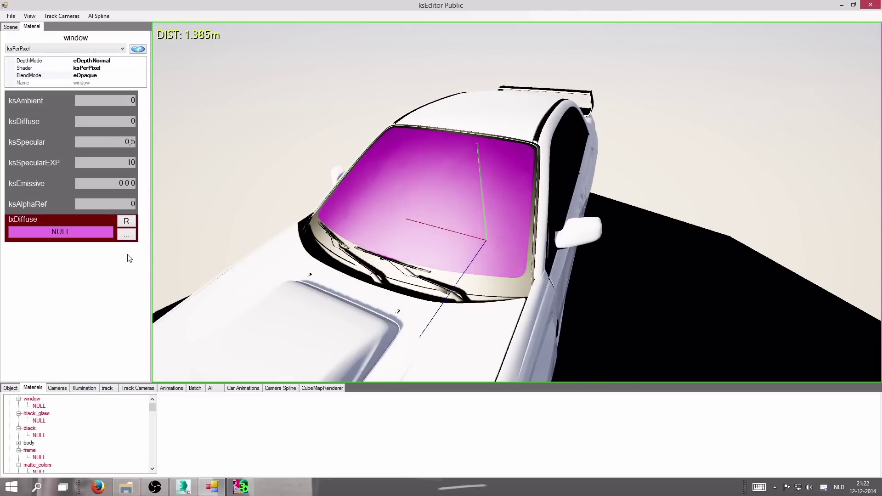
left_click(129, 230)
left_click(353, 142)
scroll(285, 160, "down", 1)
scroll(265, 165, "up", 1)
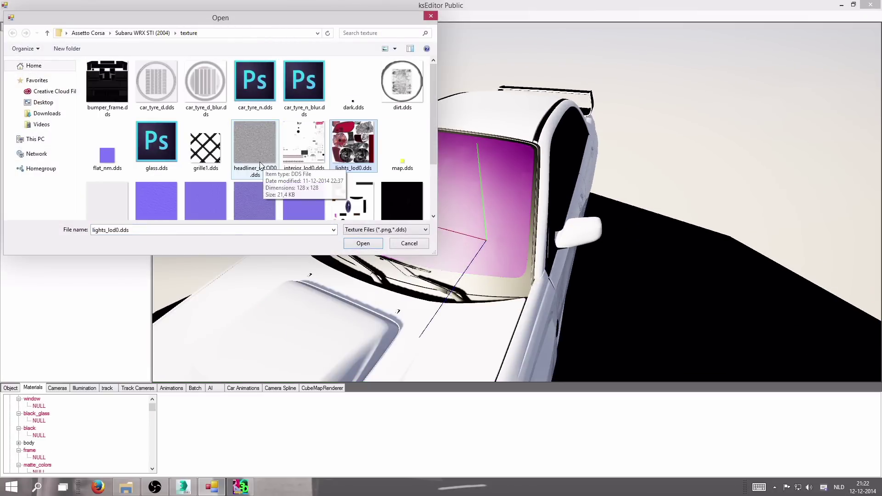
scroll(211, 156, "down", 2)
scroll(211, 158, "up", 2)
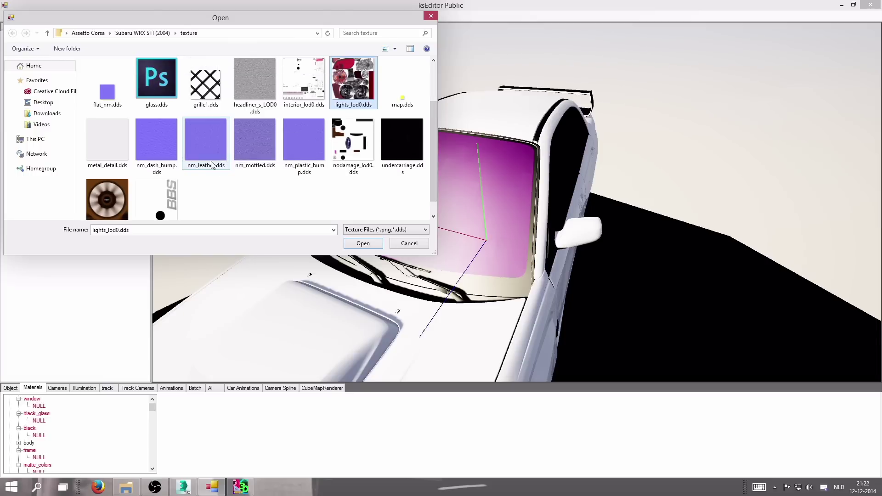
double_click(171, 159)
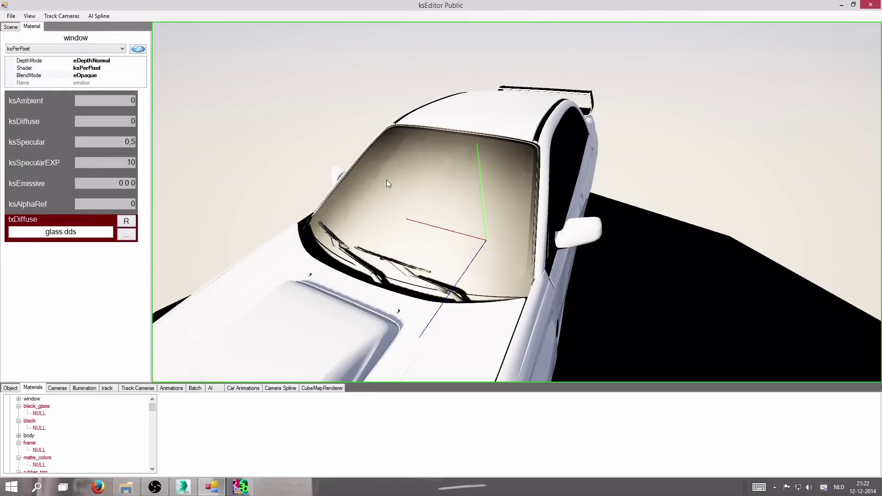
double_click(89, 75)
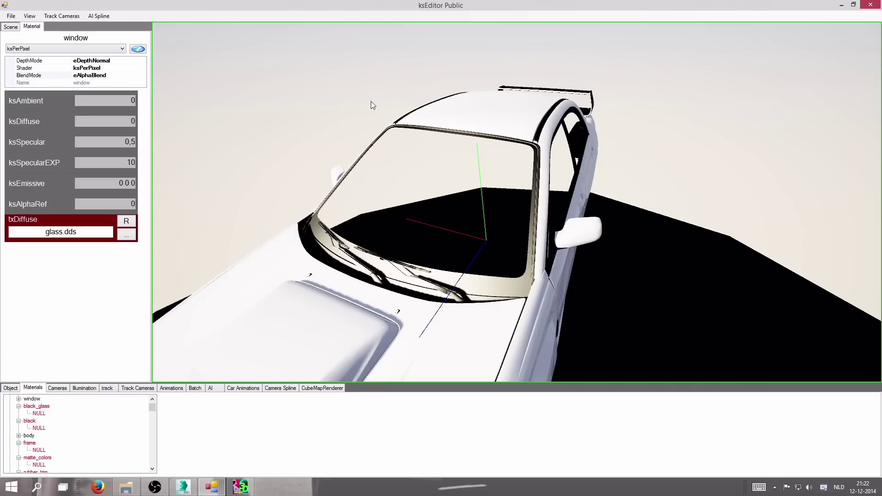
Set IsTransparent to True for the windscreen glass object.
left_click(445, 187)
mouse_move(503, 195)
right_mouse_down()
mouse_move(510, 195)
mouse_move(488, 202)
mouse_move(461, 230)
mouse_move(475, 152)
mouse_move(479, 197)
mouse_move(489, 188)
right_mouse_up()
scroll(489, 188, "up", 2)
left_click(489, 188)
left_click(12, 388)
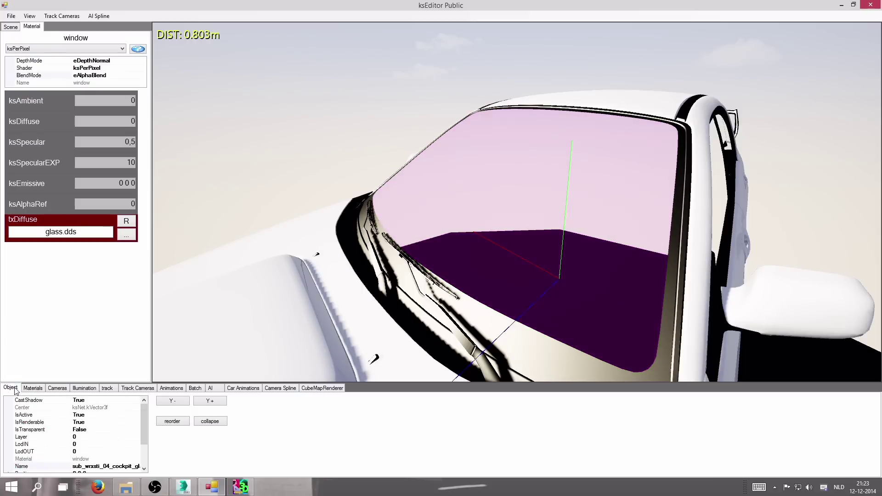
double_click(87, 429)
double_click(87, 429)
double_click(86, 429)
double_click(87, 429)
double_click(86, 429)
Set IsTransparent to True for the front and rear side windows on the car's left side.
right_click_drag(404, 257, 424, 196)
left_click(424, 196)
scroll(107, 415, "up", 2)
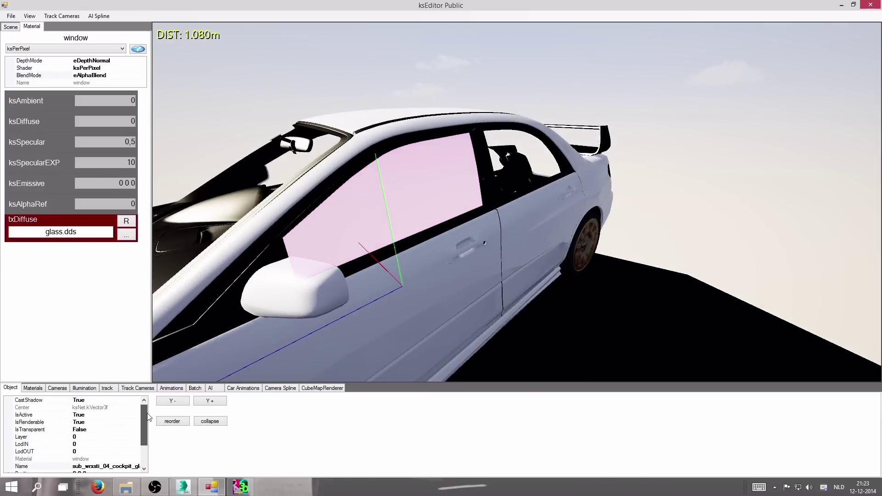
left_click(107, 428)
double_click(107, 428)
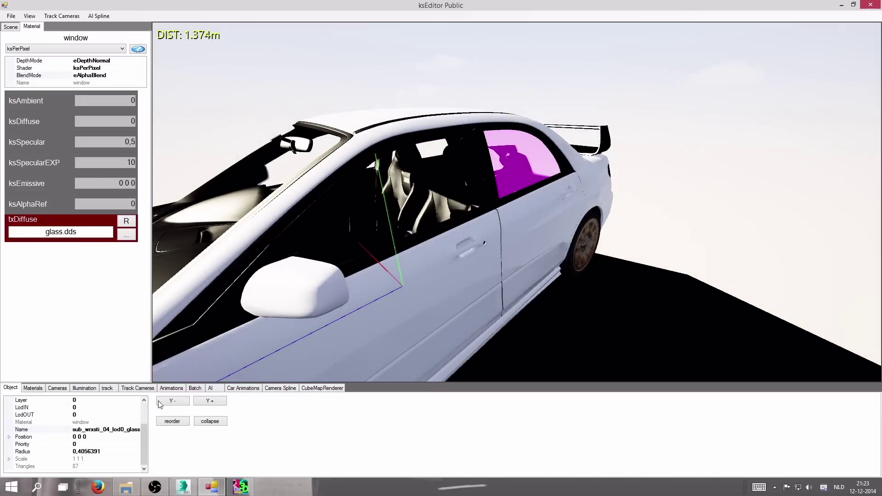
double_click(107, 429)
Set IsTransparent to True for the rear window glass.
right_click_drag(349, 239, 497, 202)
scroll(497, 202, "down", 3)
left_click(469, 212)
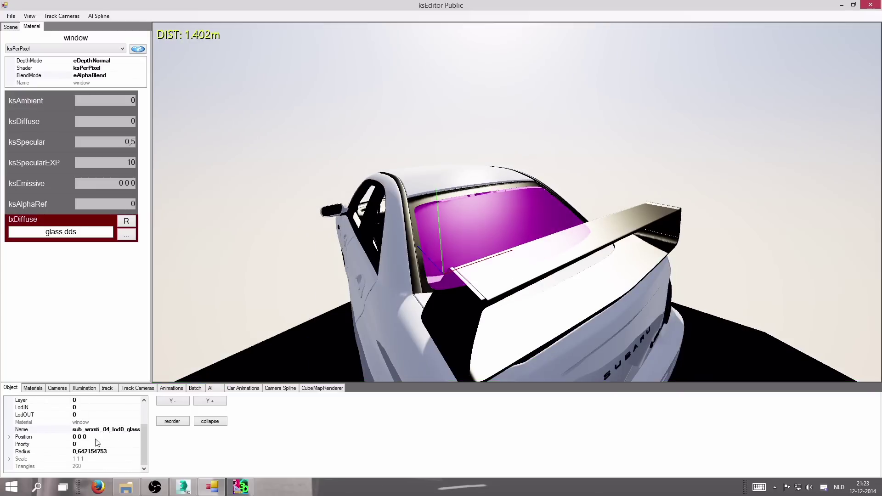
scroll(137, 423, "up", 1)
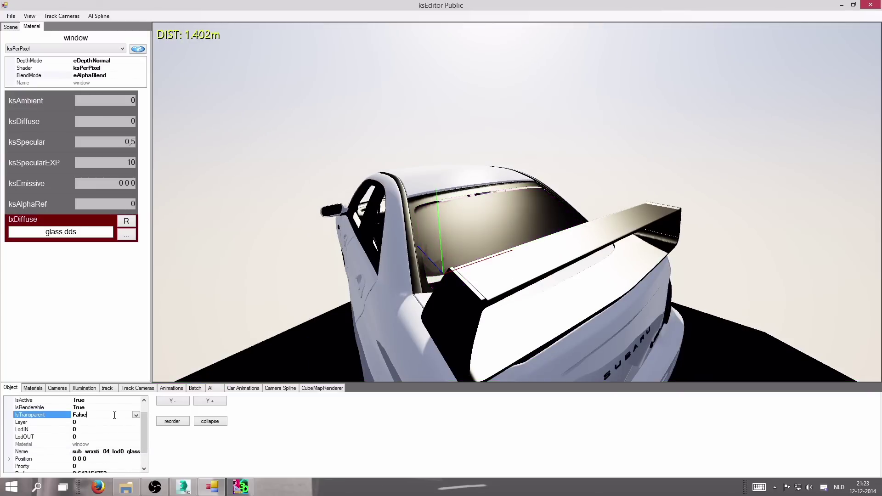
right_click_drag(473, 227, 466, 246)
scroll(468, 246, "up", 3)
left_click(453, 231)
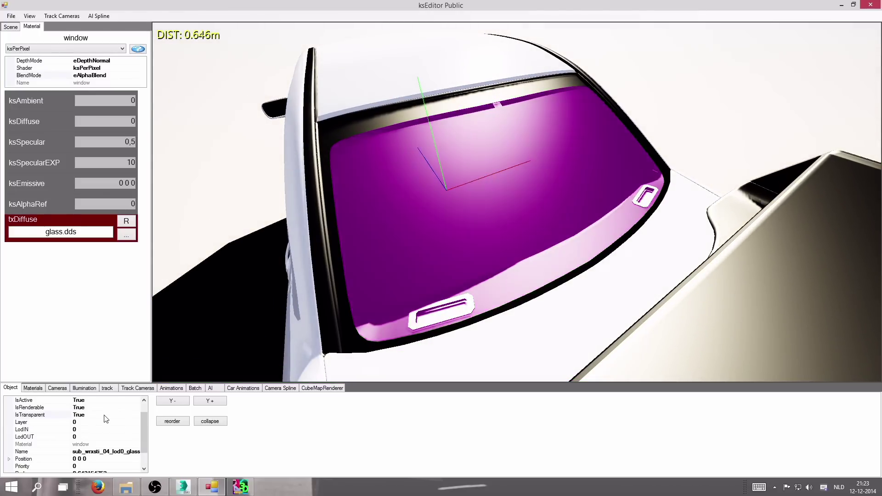
Switch the rear window's IsTransparent to False and back to True to compare how the glass renders.
double_click(79, 415)
left_click(367, 137)
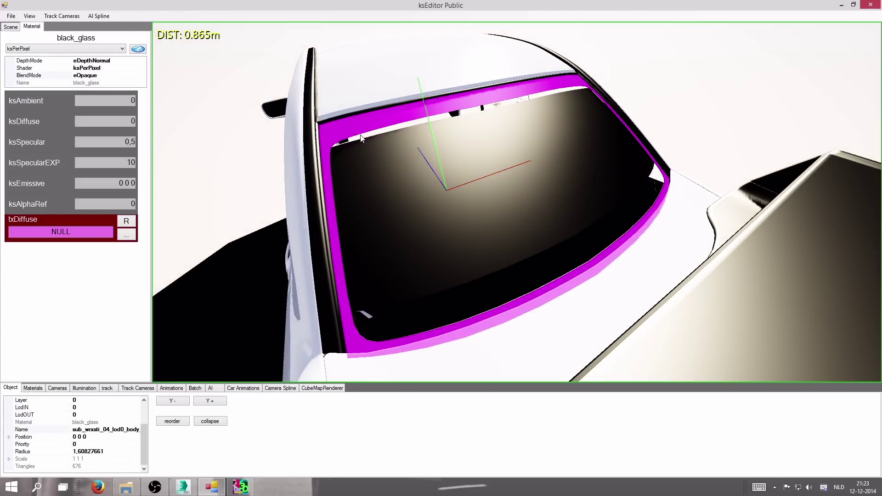
left_click(496, 122)
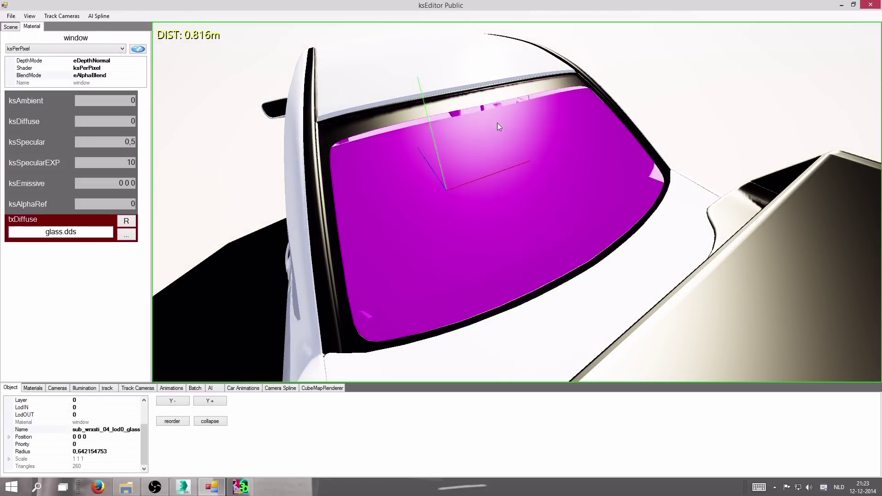
left_click_drag(145, 433, 143, 382)
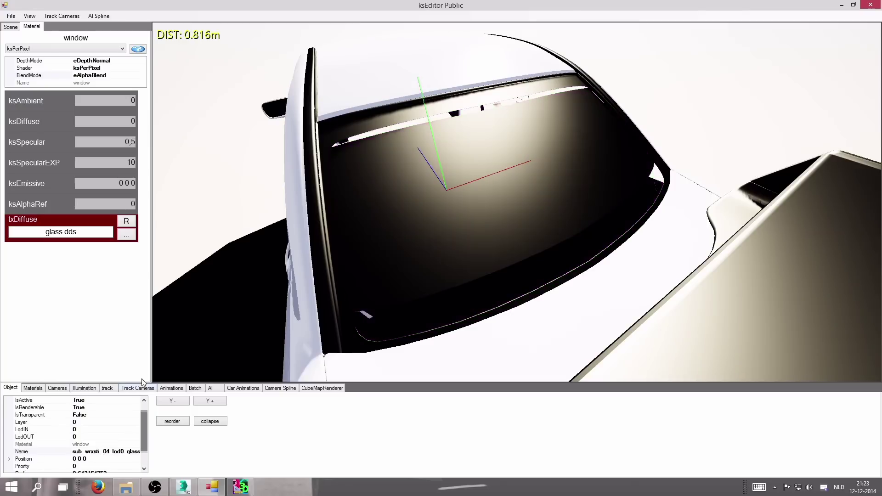
double_click(101, 414)
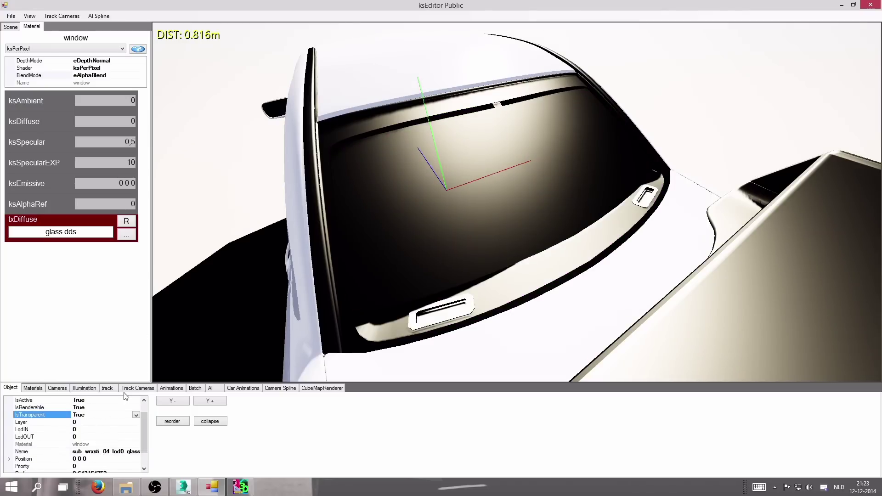
Set IsTransparent to True for the rear side window on the car's right side.
right_click_drag(453, 221, 477, 211)
right_click_drag(564, 151, 543, 146)
scroll(423, 147, "up", 3)
mouse_move(423, 147)
right_mouse_down()
mouse_move(392, 128)
mouse_move(437, 146)
right_mouse_up()
scroll(437, 146, "up", 3)
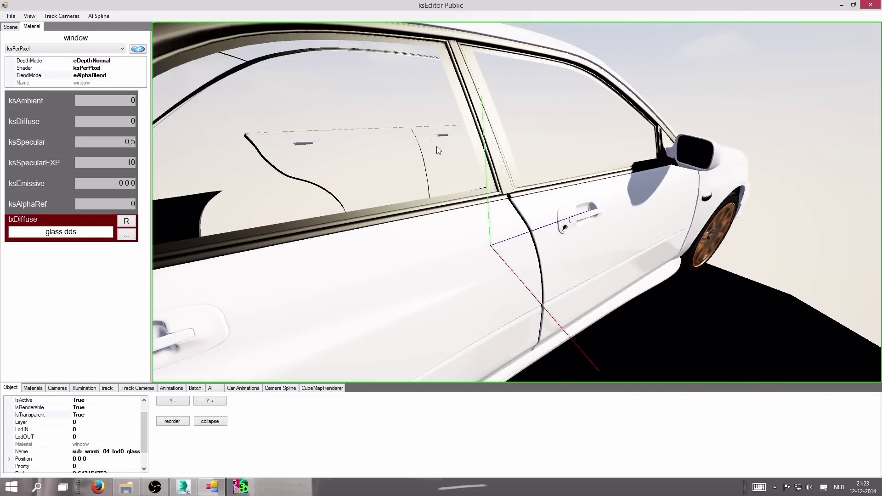
right_click_drag(495, 147, 487, 145)
scroll(487, 148, "down", 3)
scroll(487, 147, "up", 3)
left_click(416, 150)
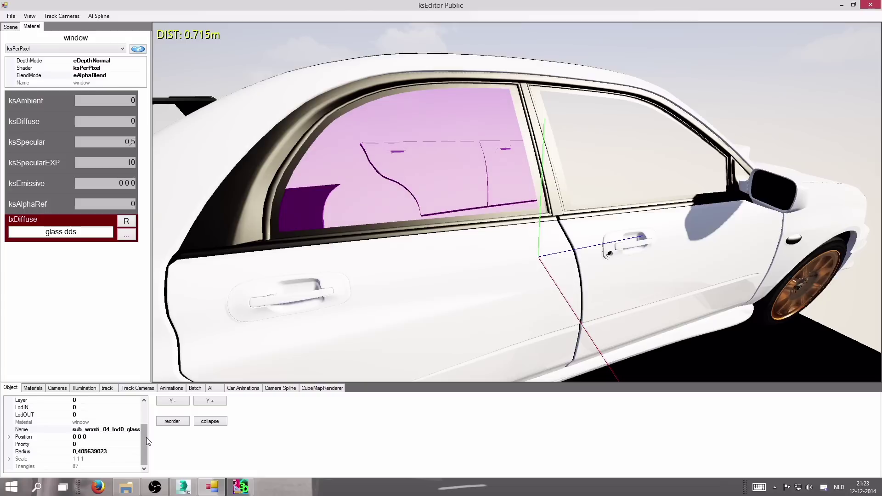
left_click_drag(146, 437, 146, 416)
double_click(97, 429)
Set IsTransparent to True for the front side window on the car's right side.
left_click(585, 178)
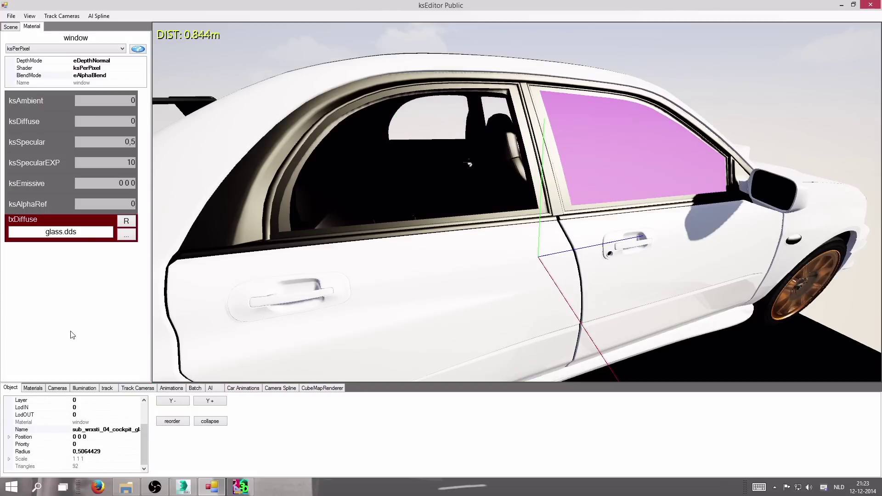
scroll(85, 428, "up", 2)
double_click(86, 430)
Switch the window material to ksPerPixelReflection with ksAmbient and ksDiffuse 0,1; ksSpecular 5; ksSpecularEXP 430; fresnelC 0,12; fresnelEXP 1,5; isAdditive 0; fresnelMaxLevel 0,3.
right_click_drag(516, 201, 538, 198)
scroll(538, 198, "down", 5)
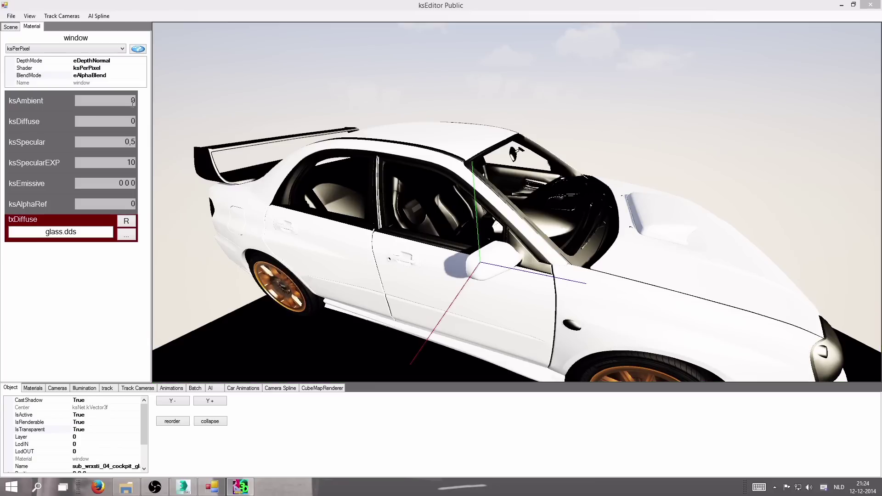
left_click(172, 172)
left_click(58, 48)
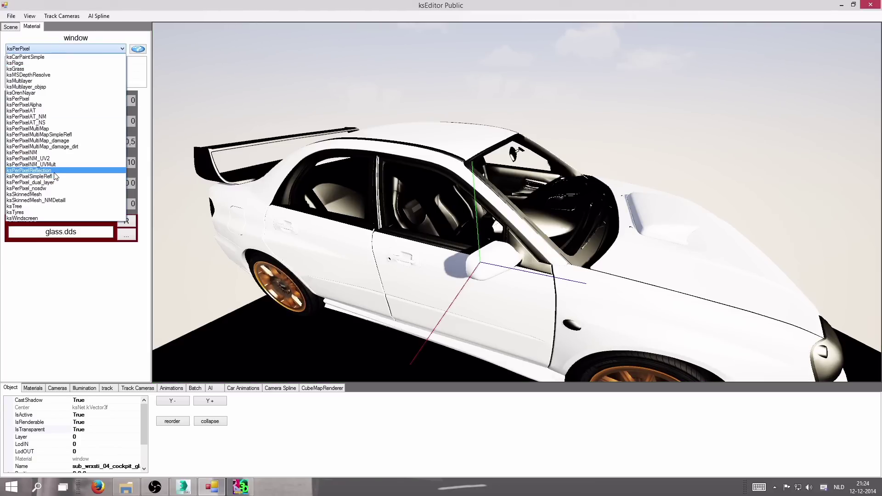
left_click(30, 170)
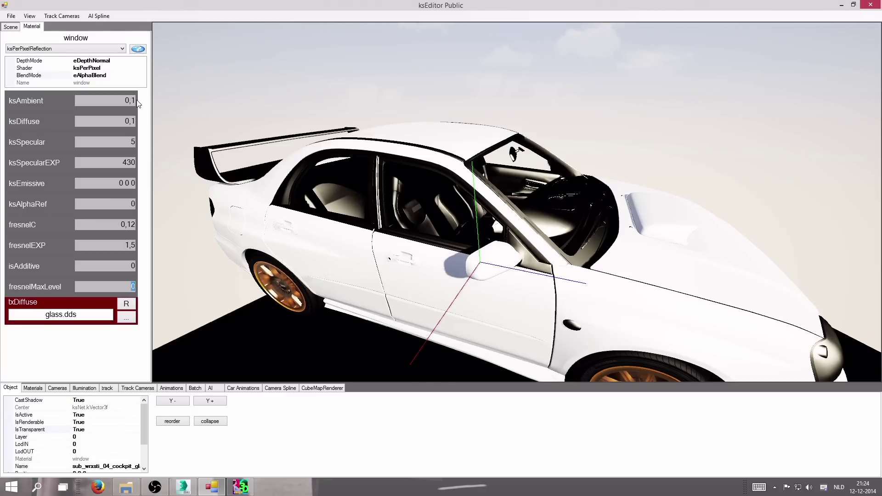
type("3")
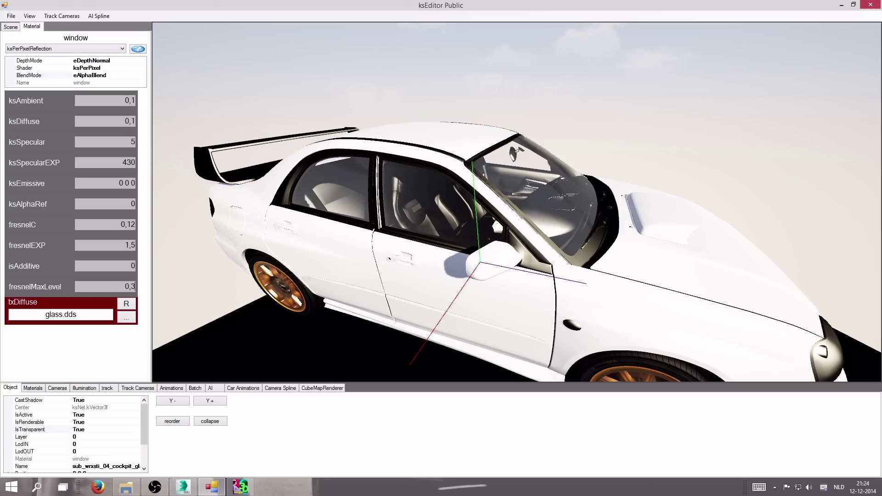
Examine the reflections and transparency of the car's glass from several exterior and interior viewpoints.
mouse_move(482, 198)
left_mouse_down()
mouse_move(379, 183)
mouse_move(494, 190)
left_mouse_up()
scroll(495, 207, "up", 4)
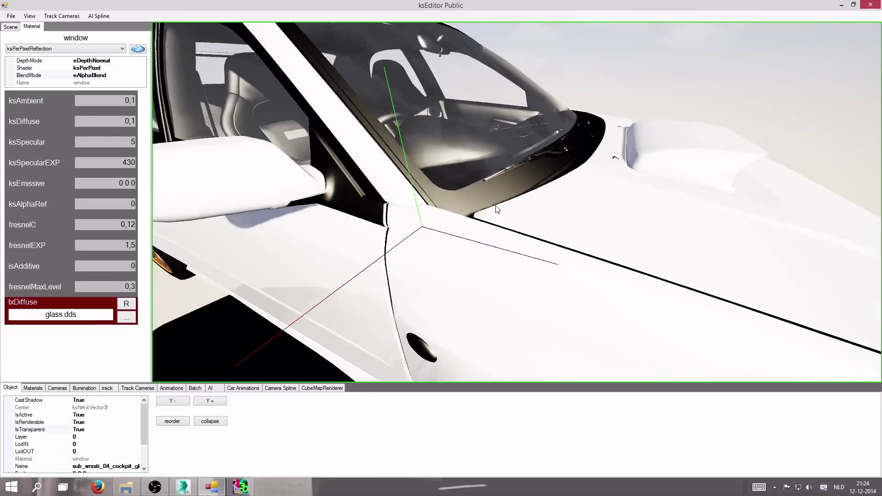
scroll(498, 199, "down", 5)
scroll(498, 200, "up", 5)
scroll(497, 202, "down", 5)
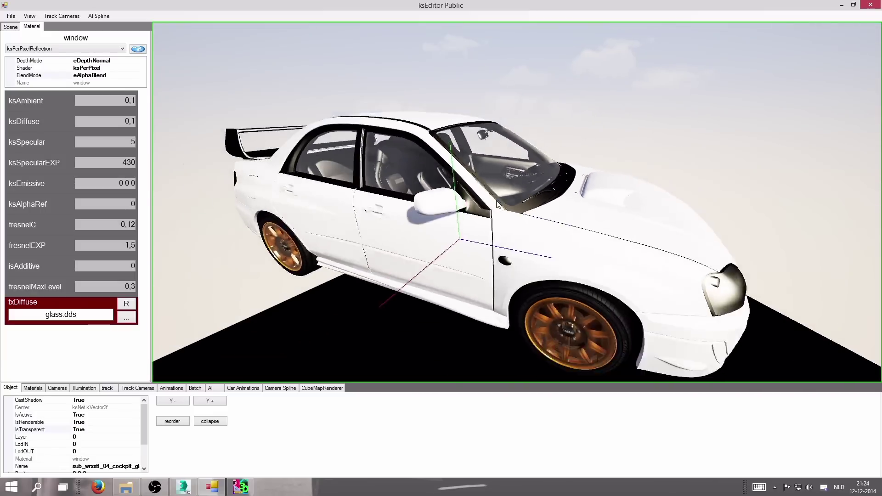
scroll(497, 201, "up", 4)
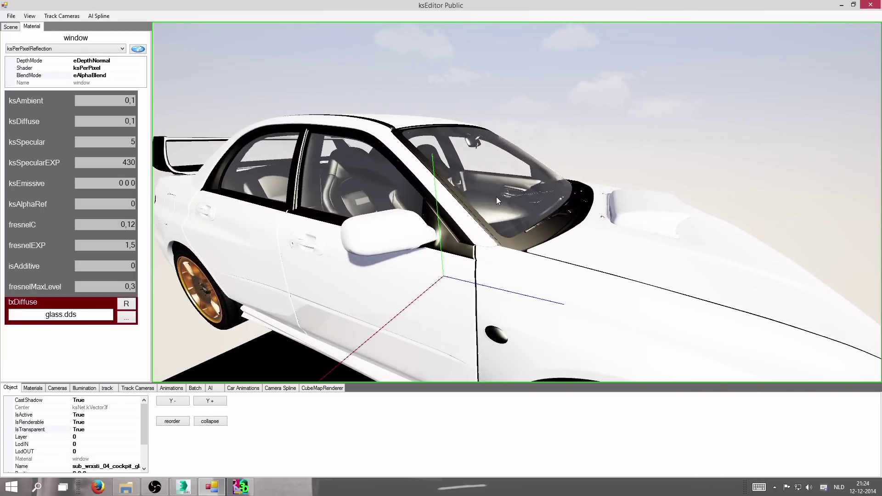
left_click_drag(496, 196, 387, 186)
key("a")
key("s")
key("w")
key("a")
key("w")
key("a")
key("w")
key("w")
key("w")
right_click_drag(387, 187, 484, 202)
key("s")
key("a")
key("w")
key("a")
key("w")
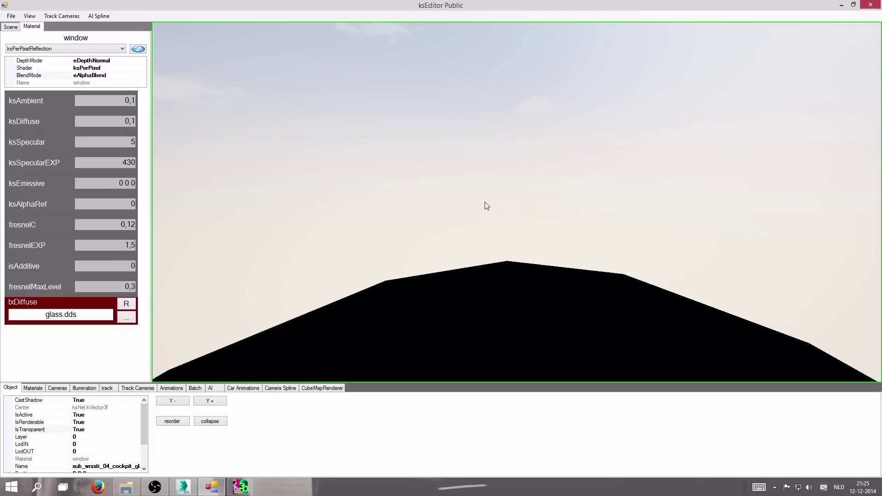
Give the rear window's defrost_lines material the nodamage_lod0.dds texture, with ksAmbient and ksDiffuse 0,4; ksSpecular 0,05; ksSpecularEXP 8.
right_click_drag(484, 202, 511, 191)
key("w")
left_click(545, 199)
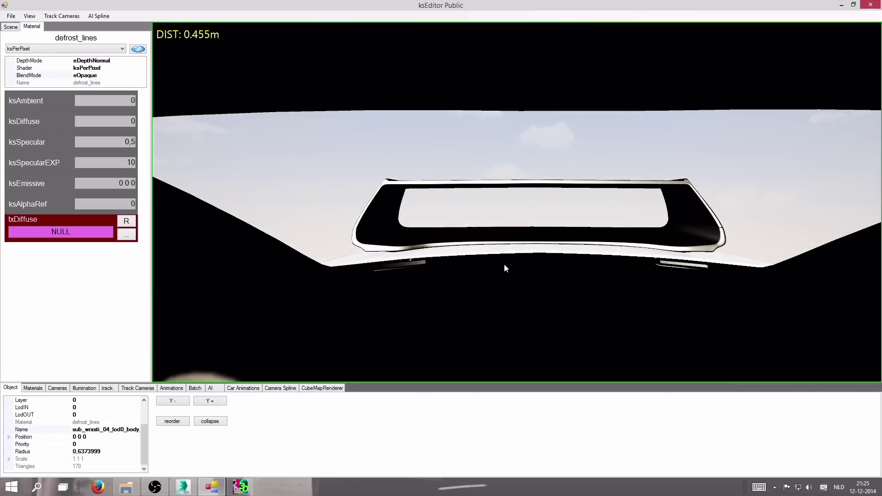
left_click(126, 234)
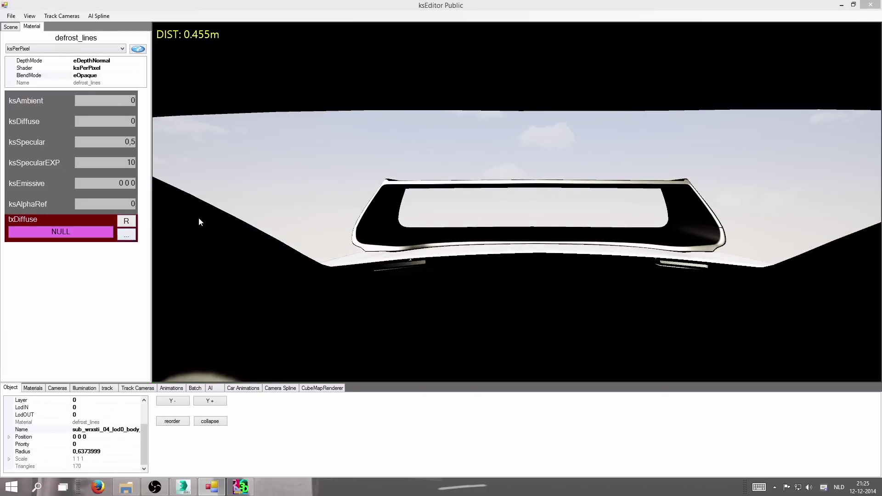
scroll(308, 200, "down", 3)
left_click(351, 134)
left_click(363, 243)
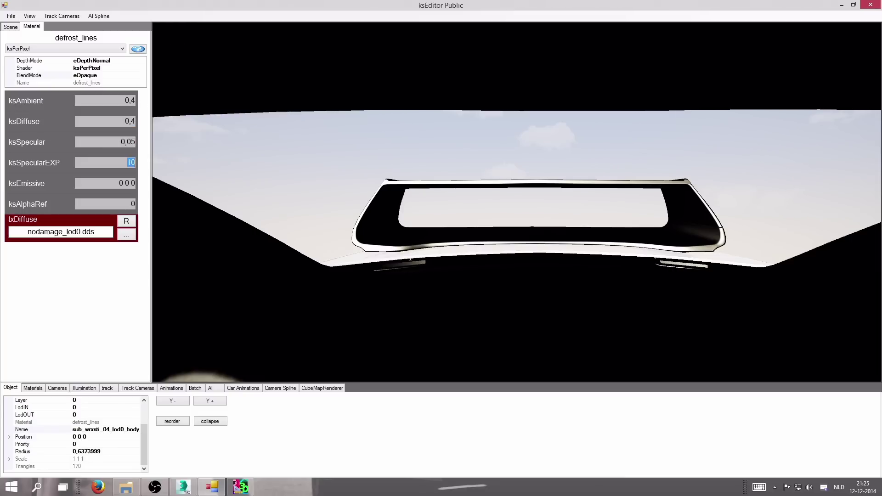
Set the defrost_lines material's blend mode to eAlphaBlend and its object's IsTransparent to True.
right_click_drag(586, 175, 486, 202)
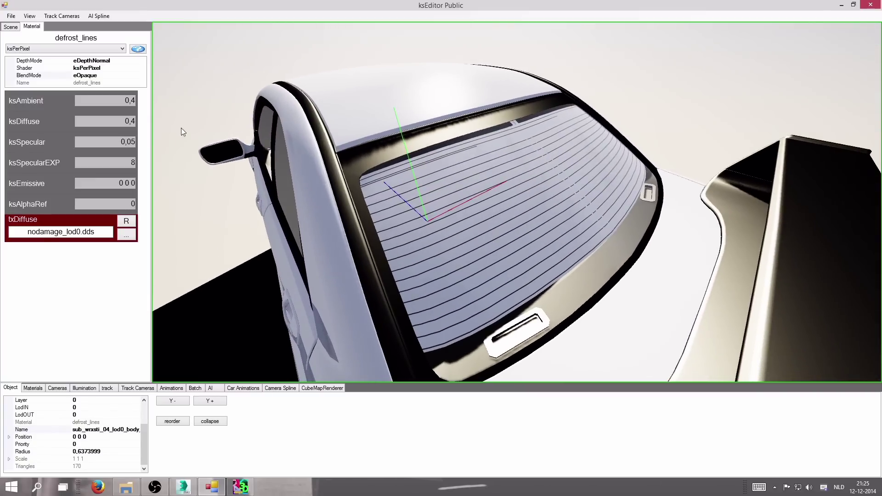
double_click(97, 74)
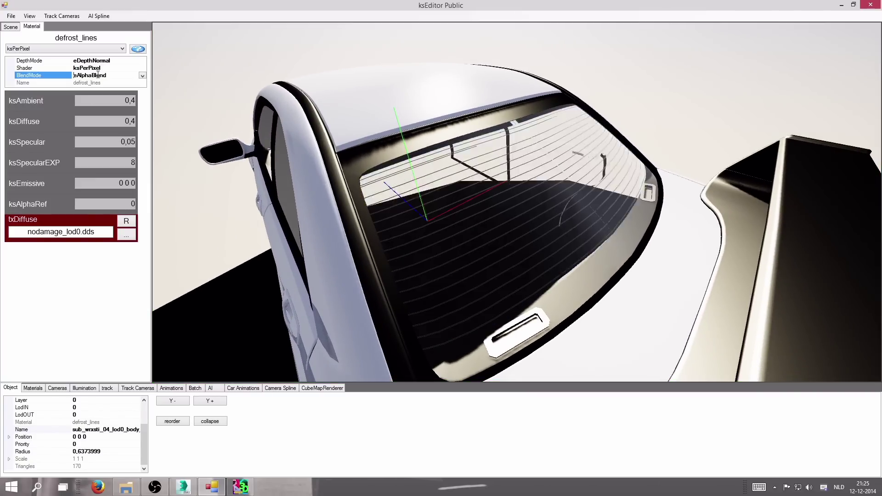
double_click(97, 74)
double_click(97, 75)
right_click_drag(368, 161, 409, 168)
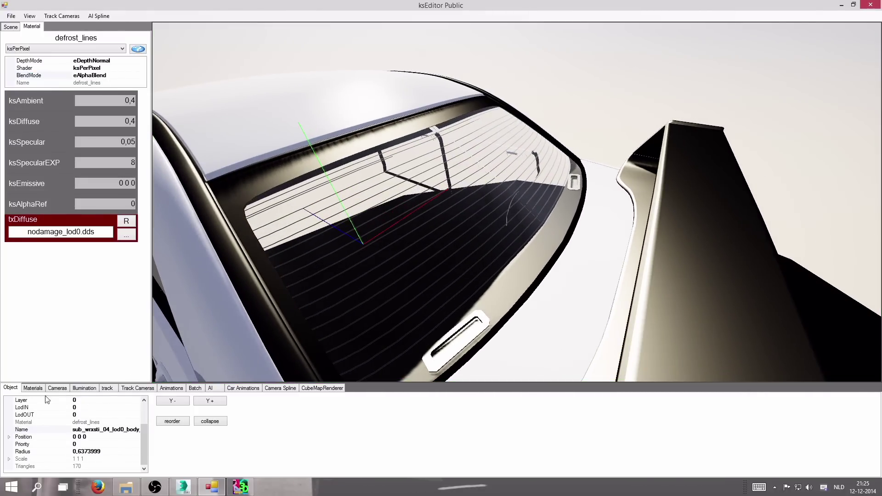
scroll(102, 421, "up", 1)
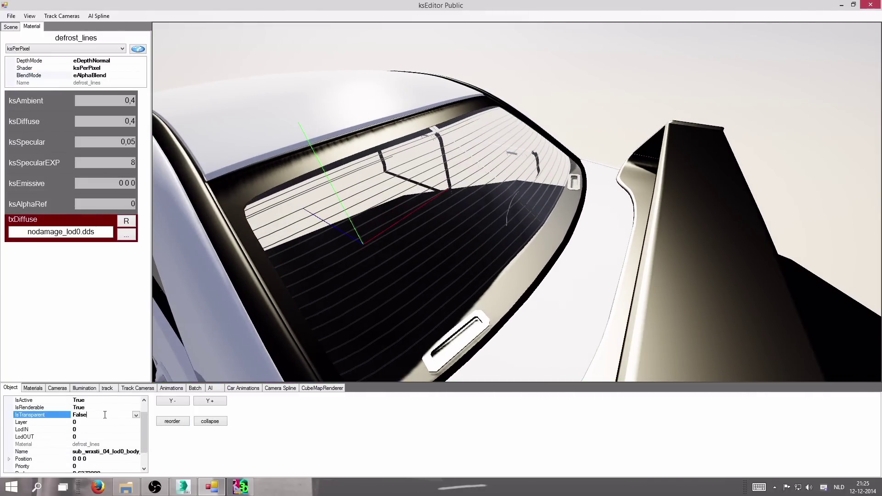
double_click(105, 415)
Save the car's persistence data after viewing the finished glass from outside.
mouse_move(341, 296)
right_mouse_down()
mouse_move(351, 291)
mouse_move(336, 297)
right_mouse_up()
scroll(315, 293, "down", 6)
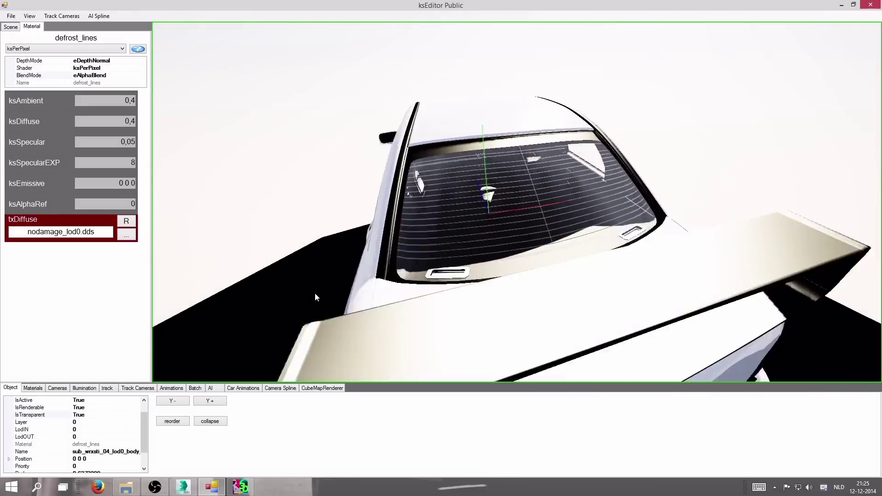
middle_click_drag(318, 291, 364, 291)
scroll(364, 291, "up", 3)
left_click_drag(363, 290, 370, 281)
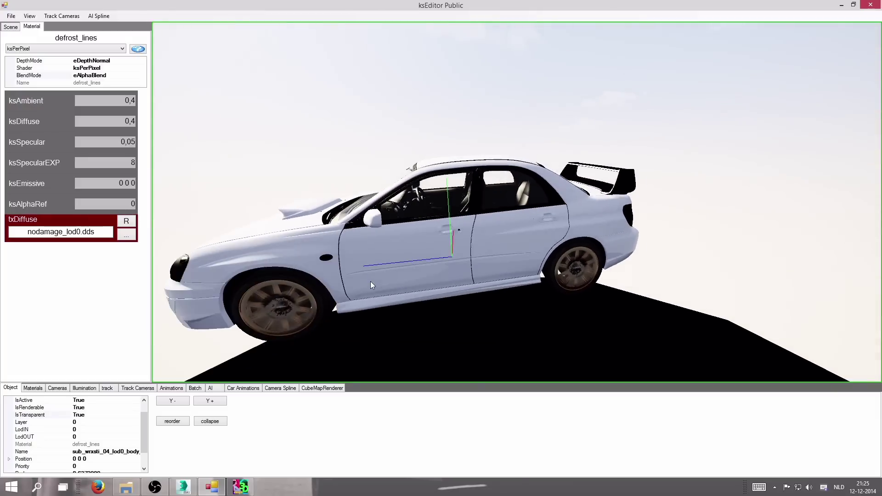
left_click(11, 16)
left_click(46, 56)
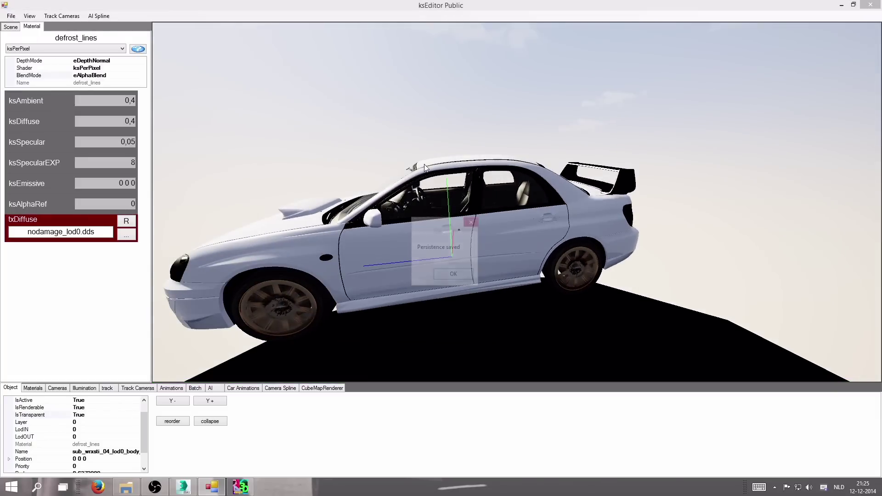